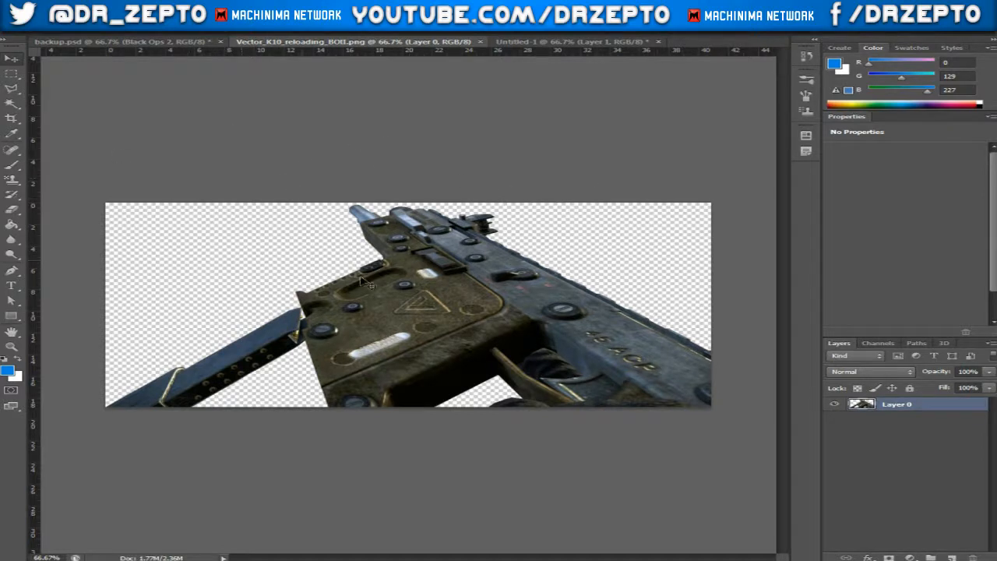
Step: In the Untitled-1 image, cut out the background patch beside the soldier's rear leg with the Polygonal Lasso Tool, then deselect
mouse_move(471, 319)
left_mouse_down()
mouse_move(390, 261)
mouse_move(443, 303)
mouse_move(401, 257)
mouse_move(351, 253)
mouse_move(490, 327)
mouse_move(479, 316)
left_mouse_up()
left_click(572, 41)
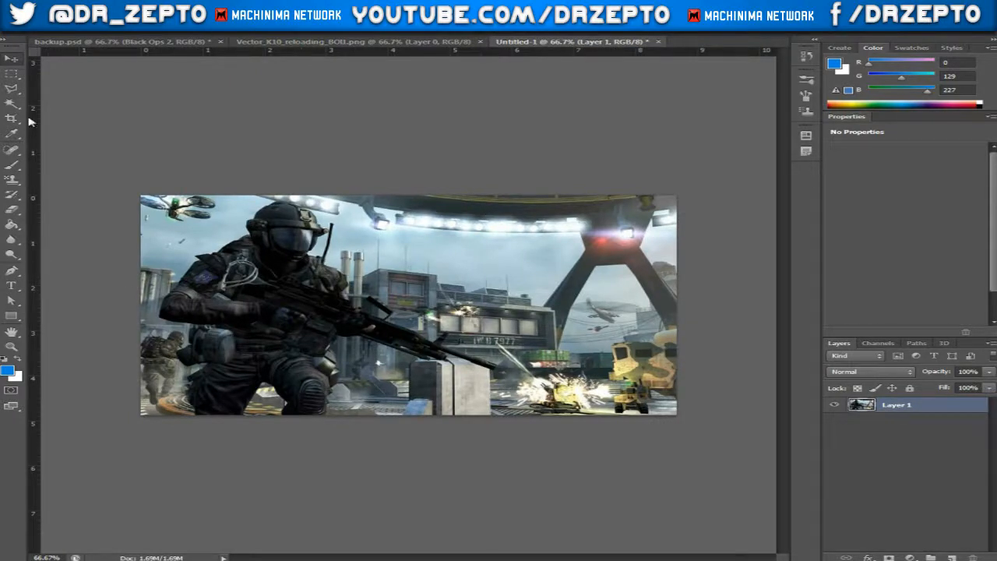
left_click(8, 92)
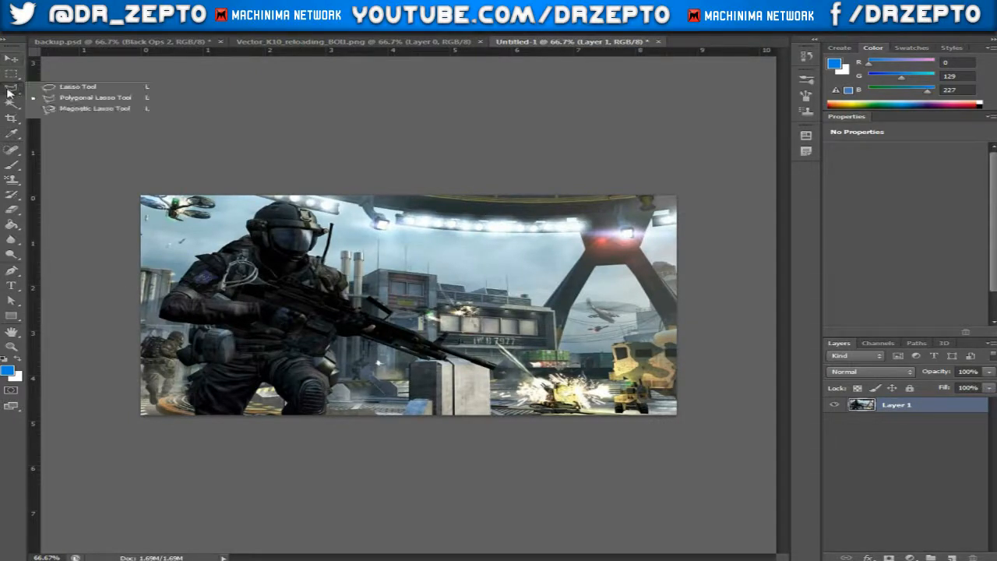
left_click(88, 99)
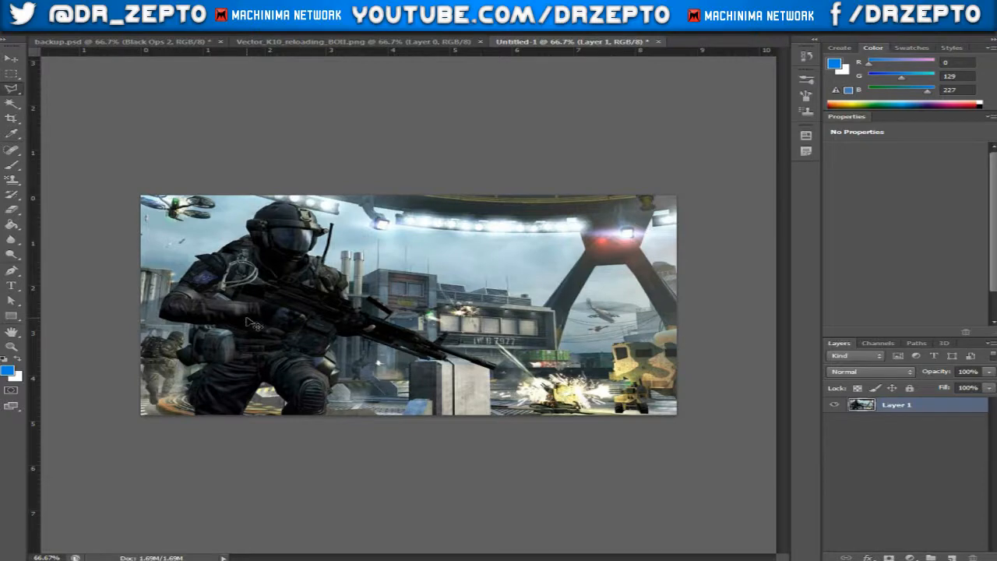
key("ctrl+plus")
key("ctrl+plus")
key("ctrl+minus")
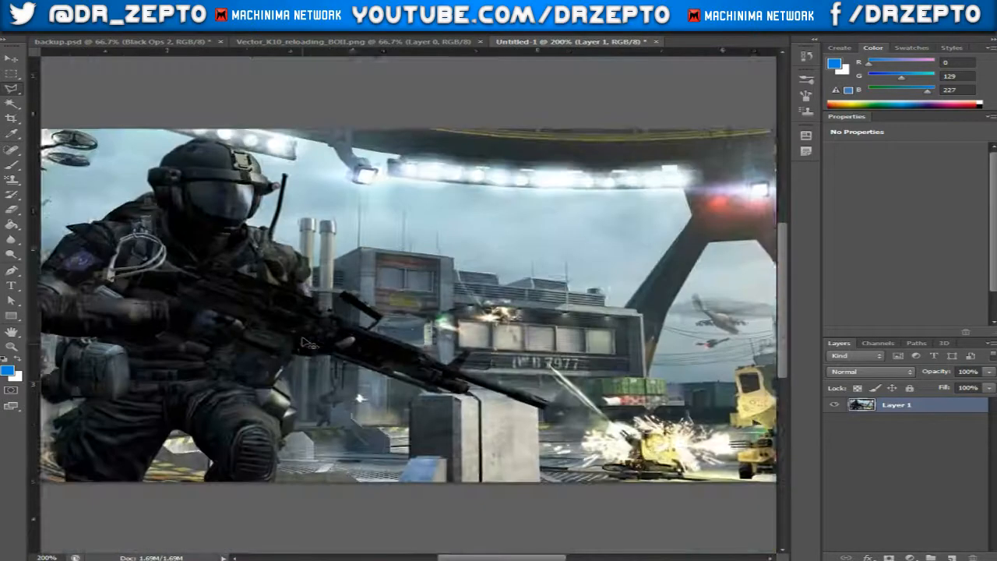
key("ctrl+minus")
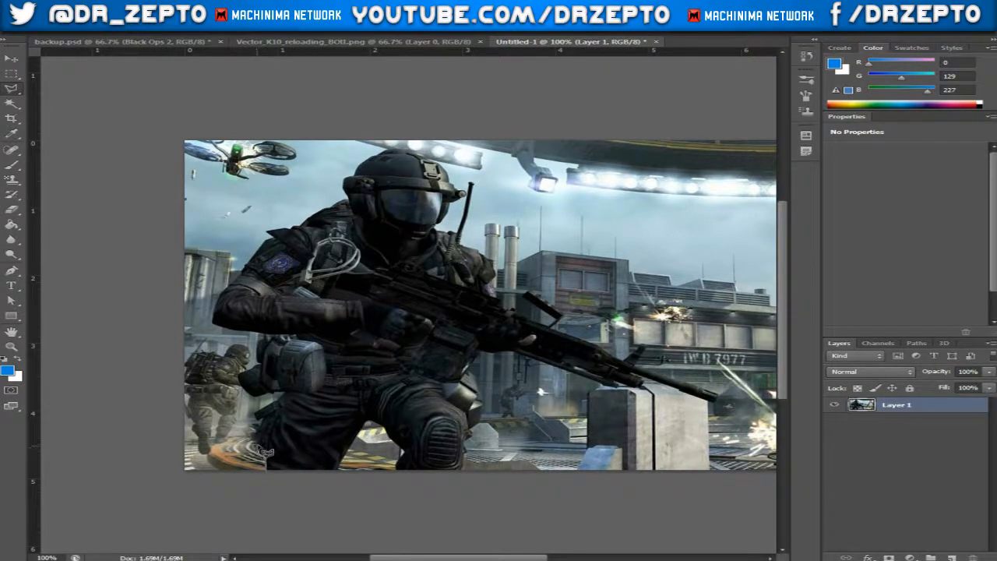
left_click(262, 466)
left_click(111, 409)
left_click(108, 496)
left_click(310, 503)
left_click(267, 471)
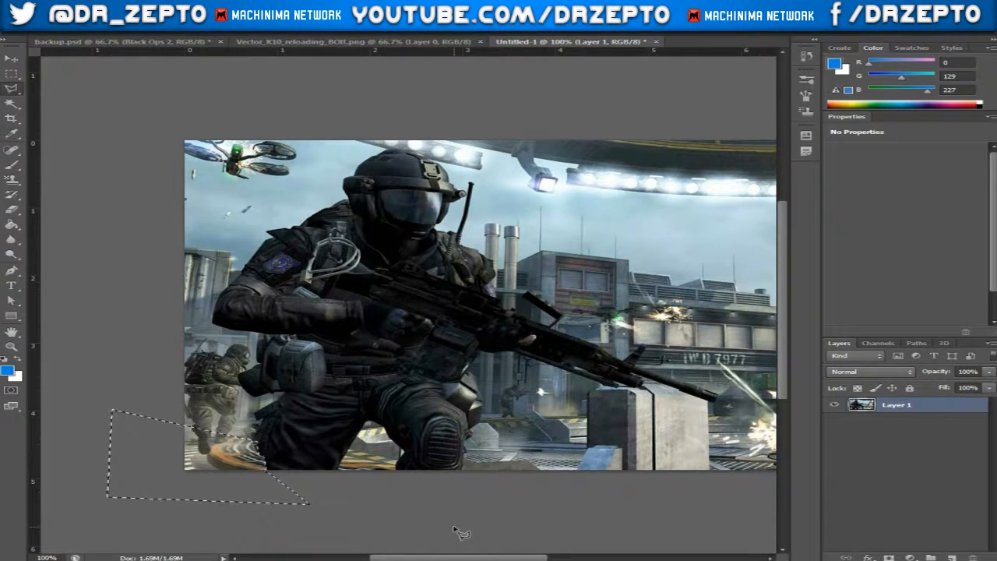
key("Delete")
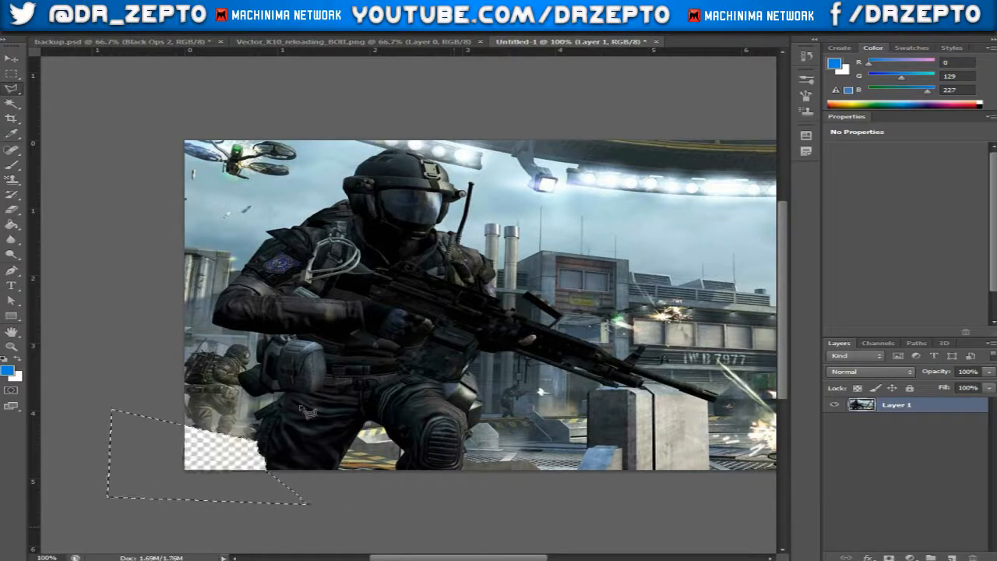
key("ctrl+d")
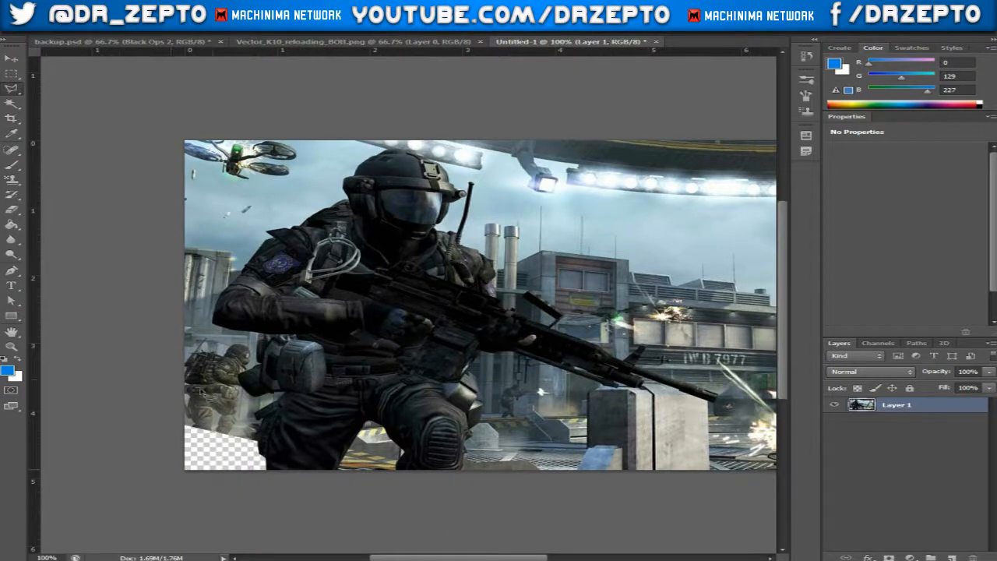
Step: Copy the gun from Vector_K10_reloading_BOII.png into the lower-right corner of the backup.psd banner
left_click(10, 59)
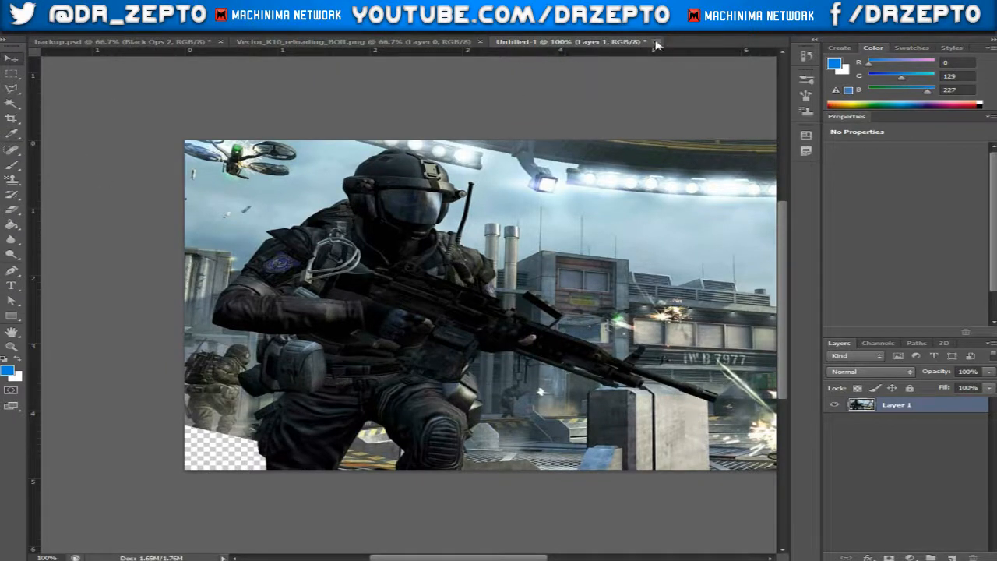
left_click(413, 43)
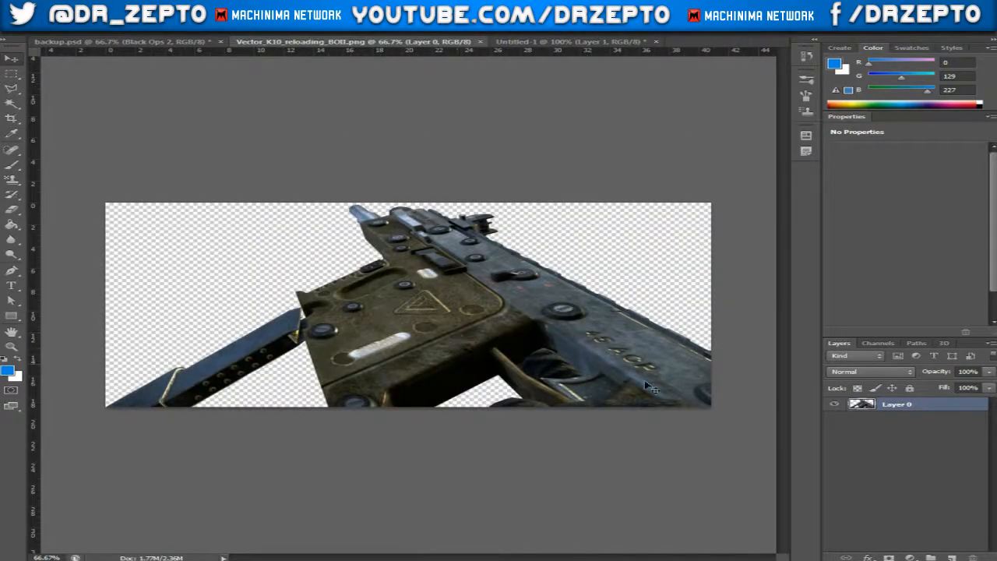
left_click_drag(507, 304, 429, 366)
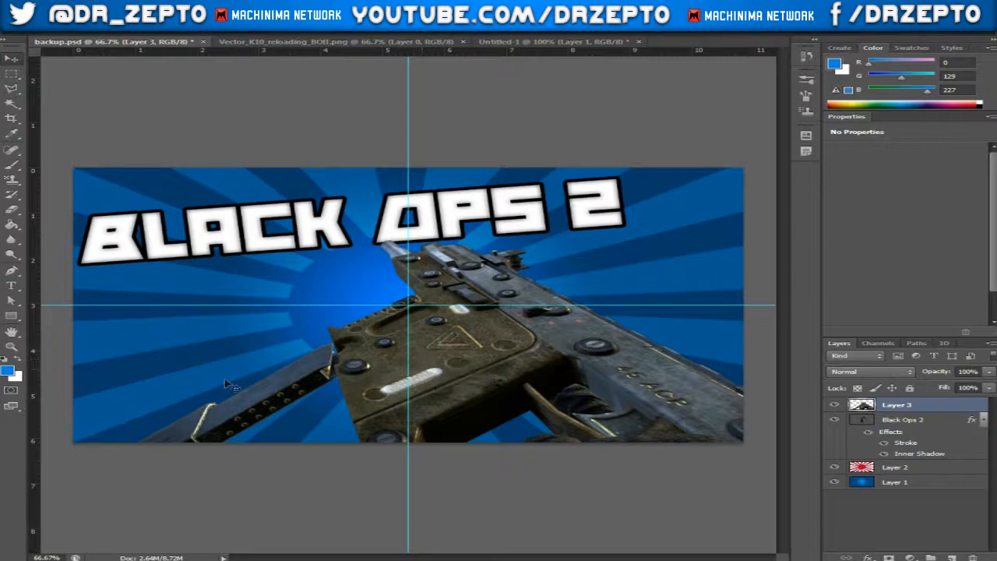
Step: Scale the gun down with Free Transform, keeping it anchored in the banner's lower-right corner and its barrel below the BLACK OPS 2 title
key("ctrl+t")
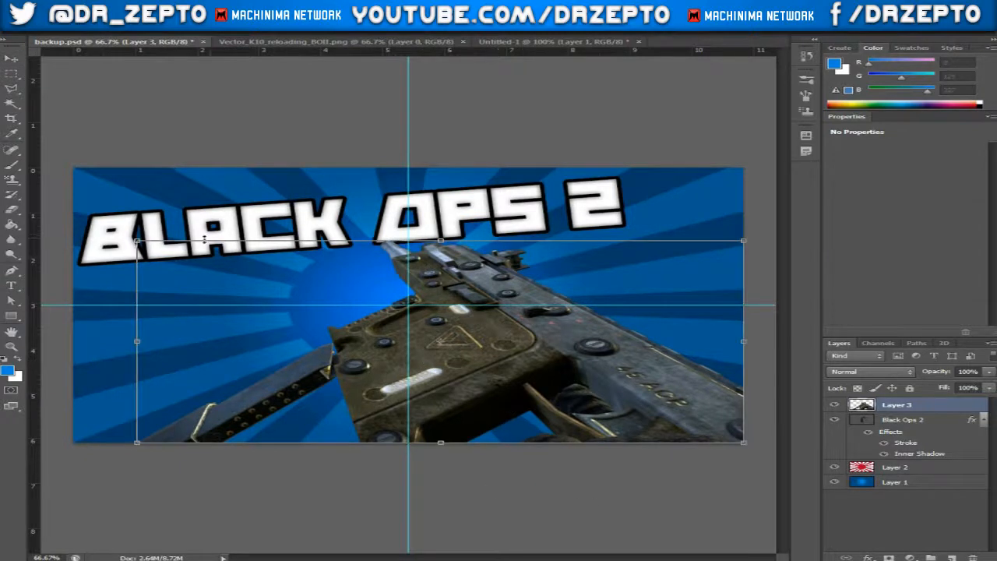
left_click_drag(137, 243, 253, 279)
key("Return")
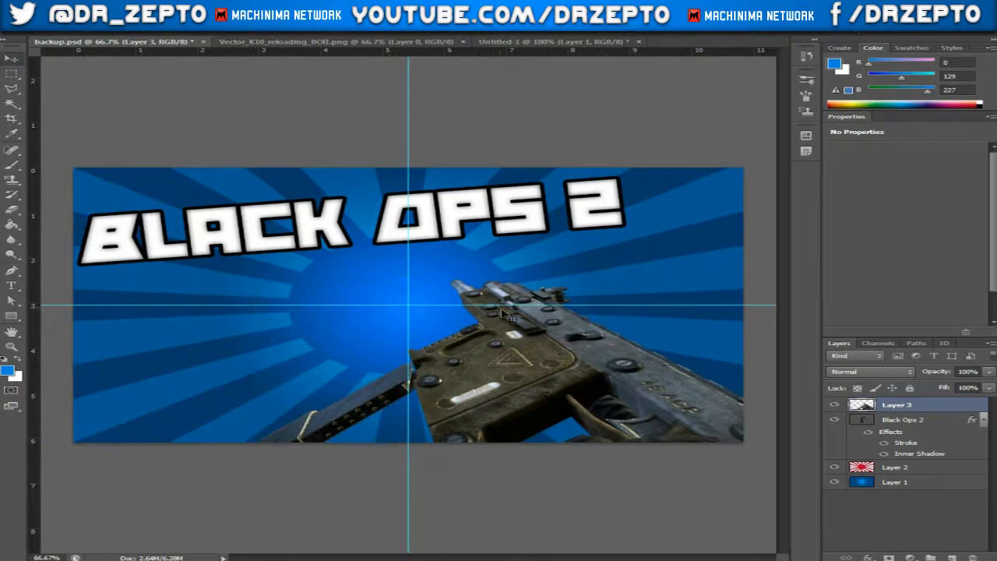
key("ctrl+t")
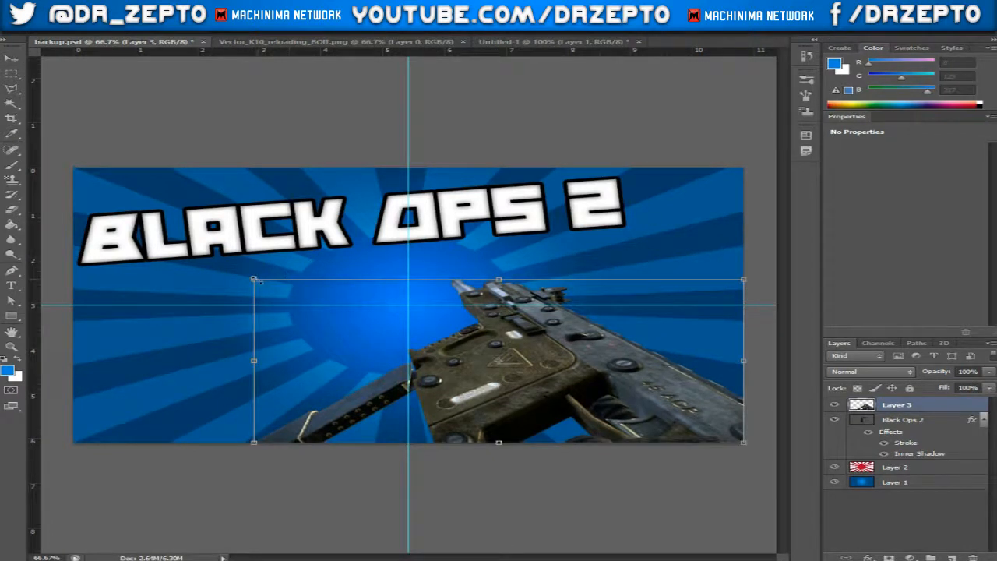
left_click_drag(253, 279, 232, 273)
key("Return")
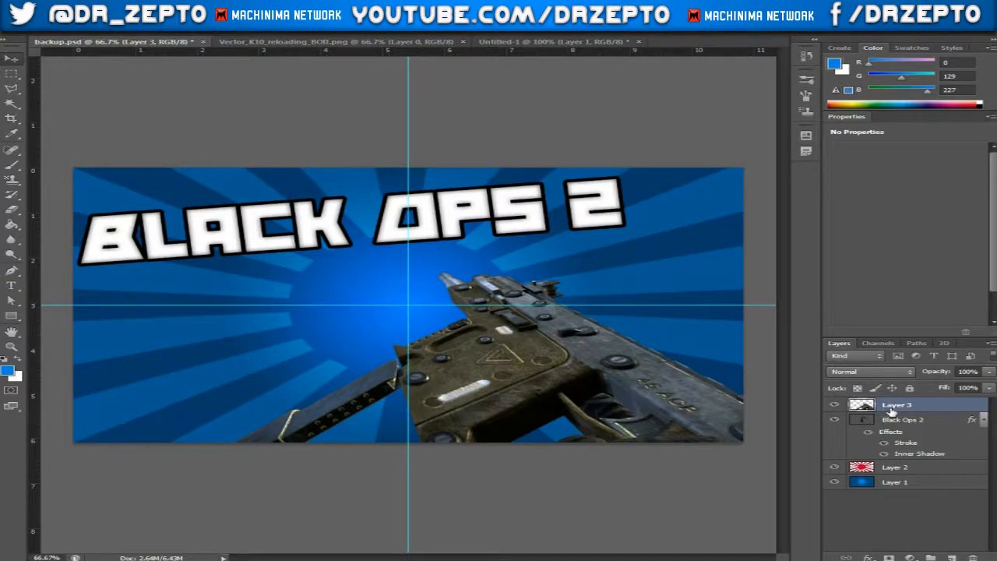
Step: Rename the gun's layer as gun and add a thin black outside Stroke to it, slightly thicker than the default
left_click(994, 558)
left_click(994, 557)
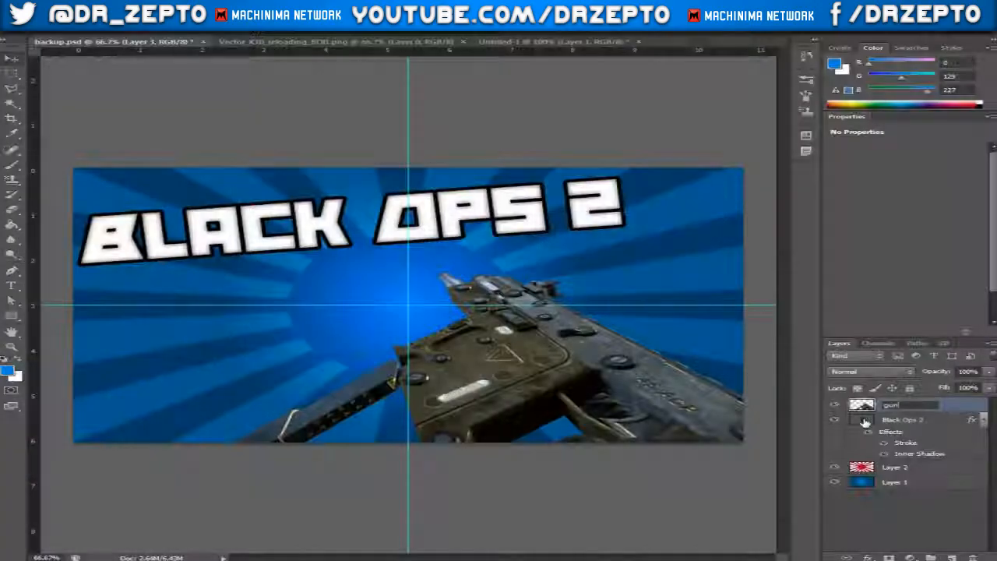
double_click(951, 412)
left_click_drag(705, 184, 699, 299)
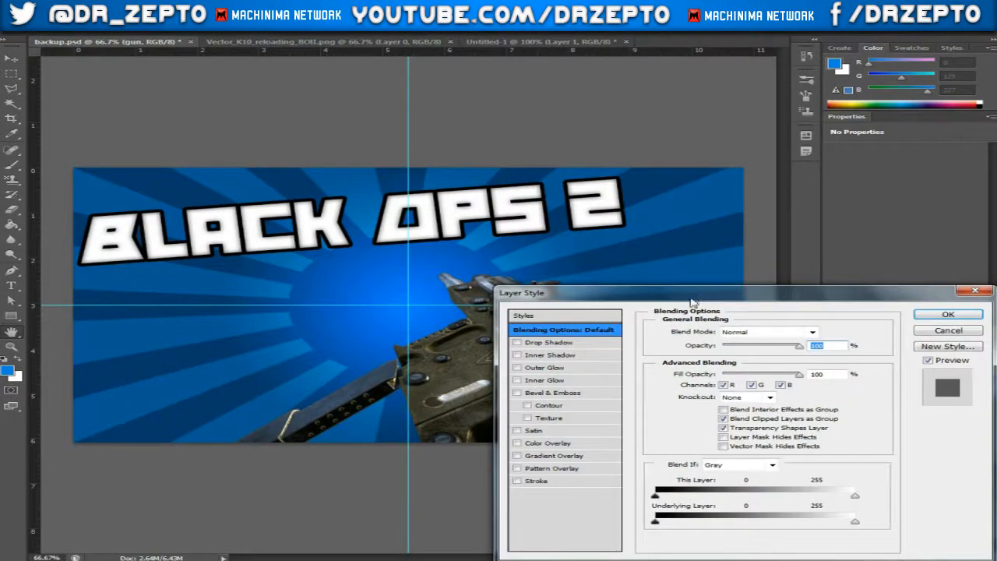
left_click(536, 482)
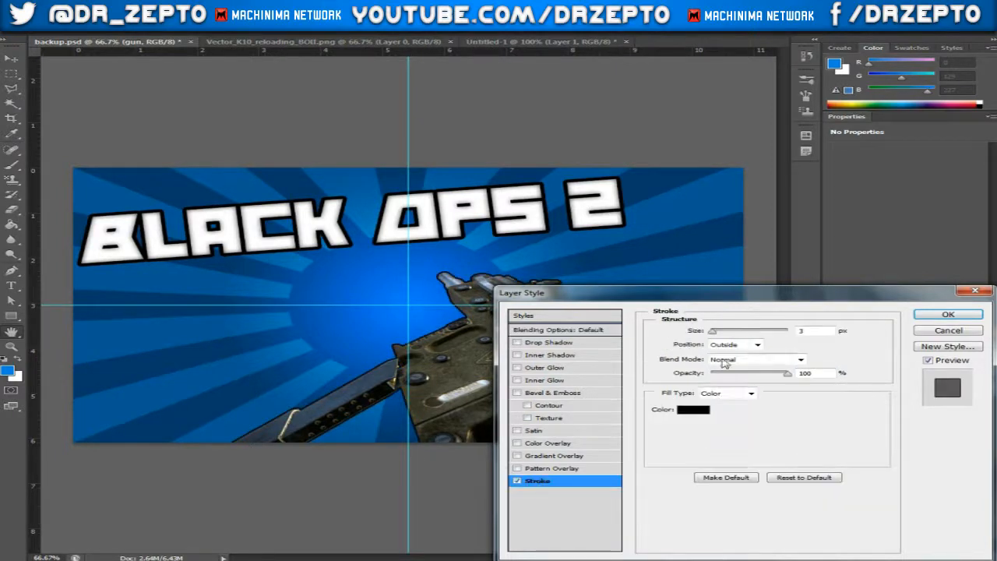
left_click(715, 333)
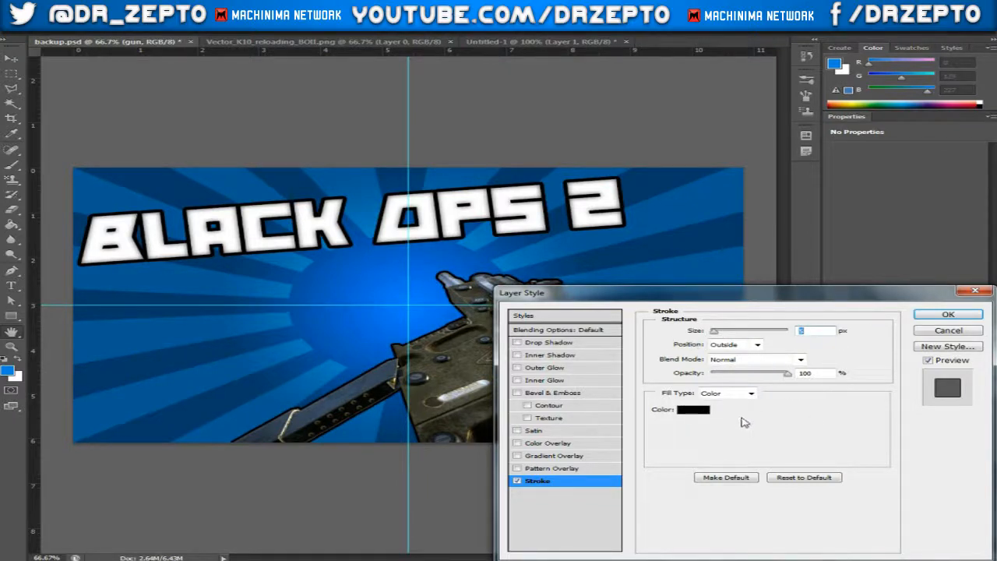
Step: Try a red Color Overlay on the gun with the Overlay and Lighten blend modes
left_click(517, 443)
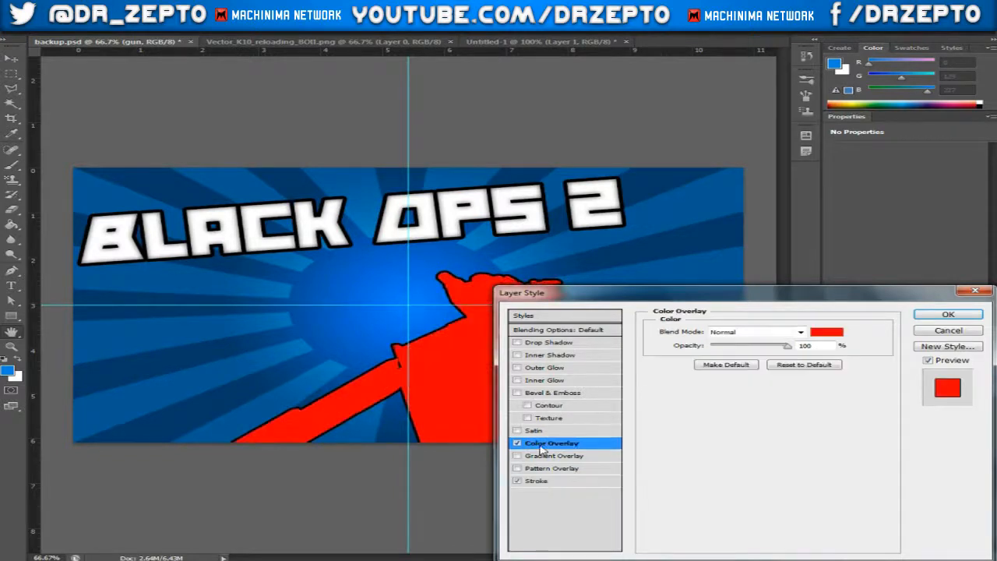
left_click(800, 332)
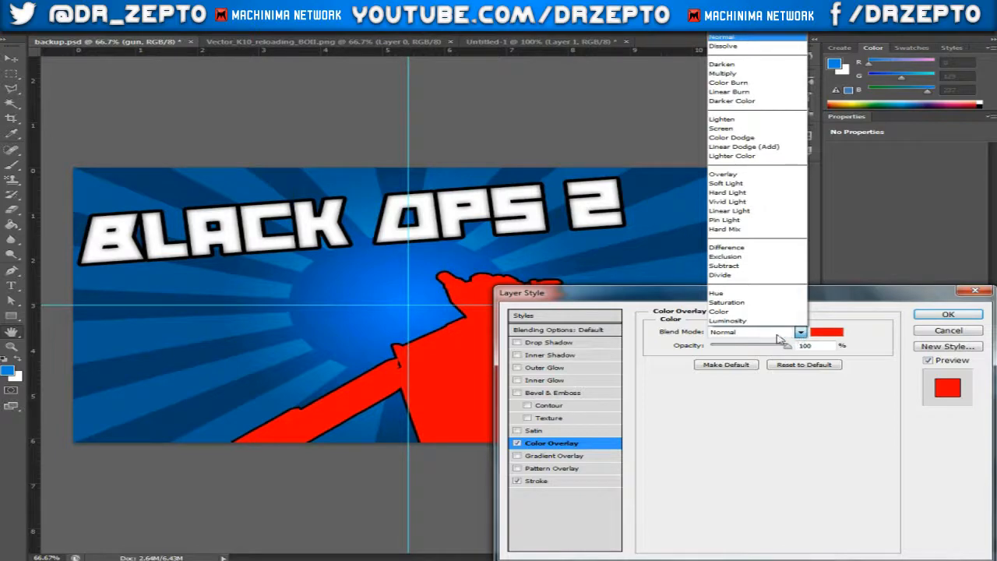
left_click(730, 174)
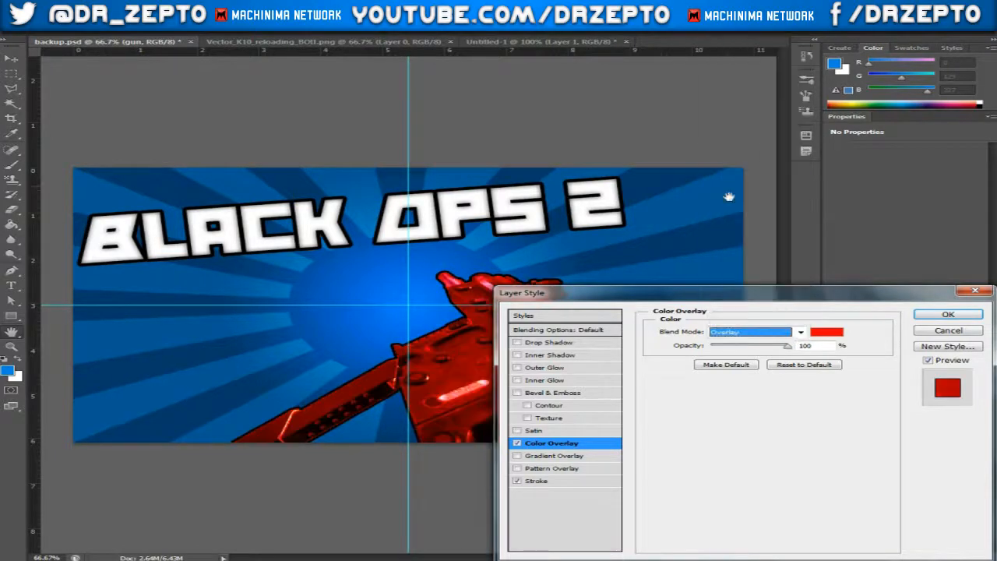
mouse_move(727, 294)
left_mouse_down()
mouse_move(642, 480)
mouse_move(673, 559)
mouse_move(703, 530)
mouse_move(721, 270)
mouse_move(732, 299)
left_mouse_up()
left_click(800, 329)
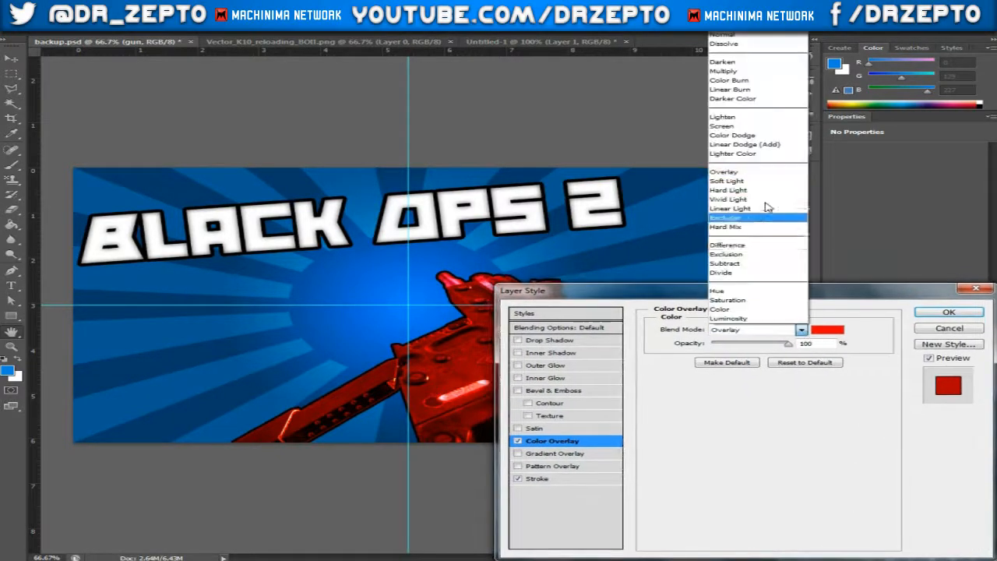
left_click(732, 117)
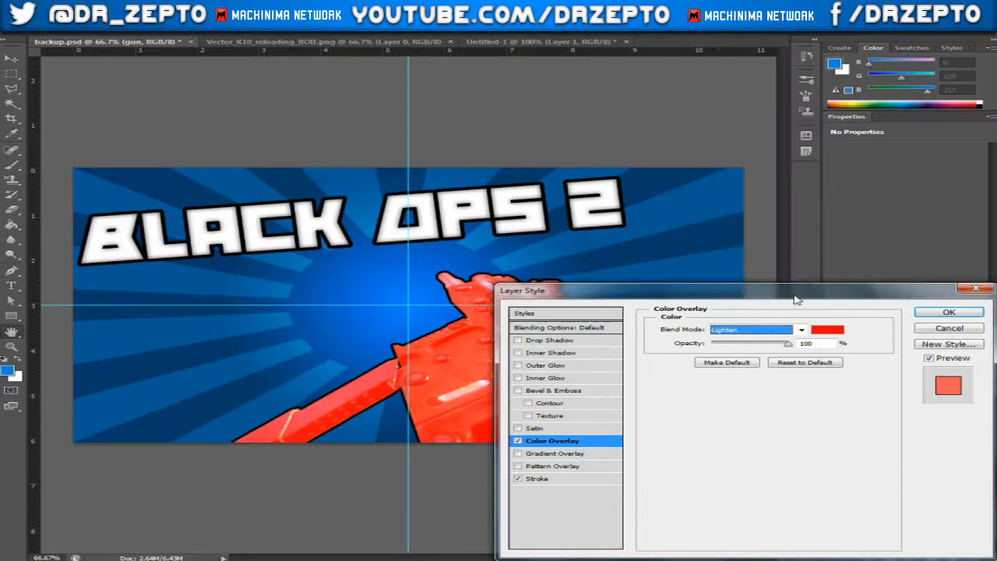
mouse_move(519, 294)
left_mouse_down()
mouse_move(540, 478)
mouse_move(524, 417)
mouse_move(520, 297)
left_mouse_up()
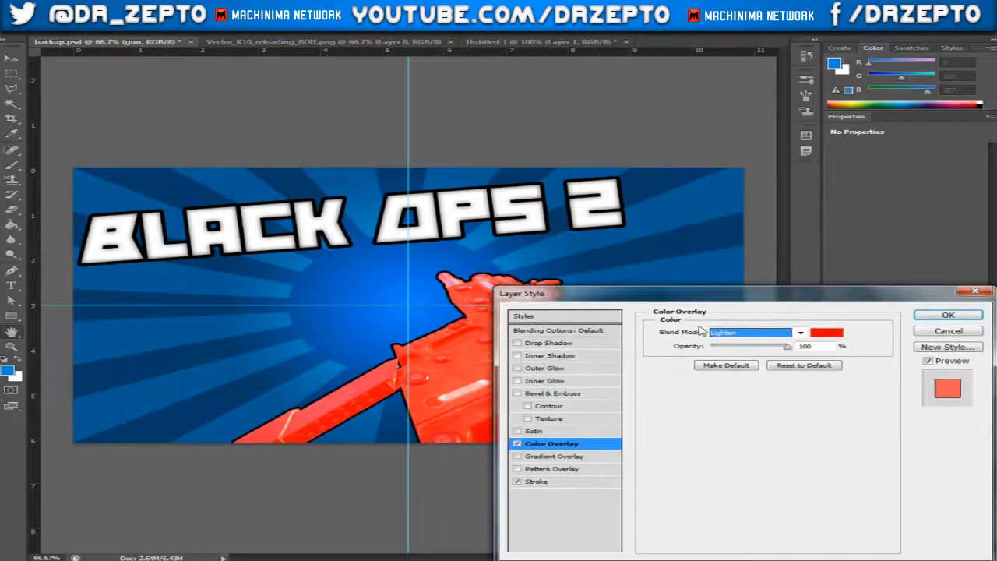
Step: Try a white (ffffff) Color Overlay in Overlay blend mode on the gun, and switch the Color Overlay off again
left_click(800, 332)
left_click(741, 176)
left_click(826, 333)
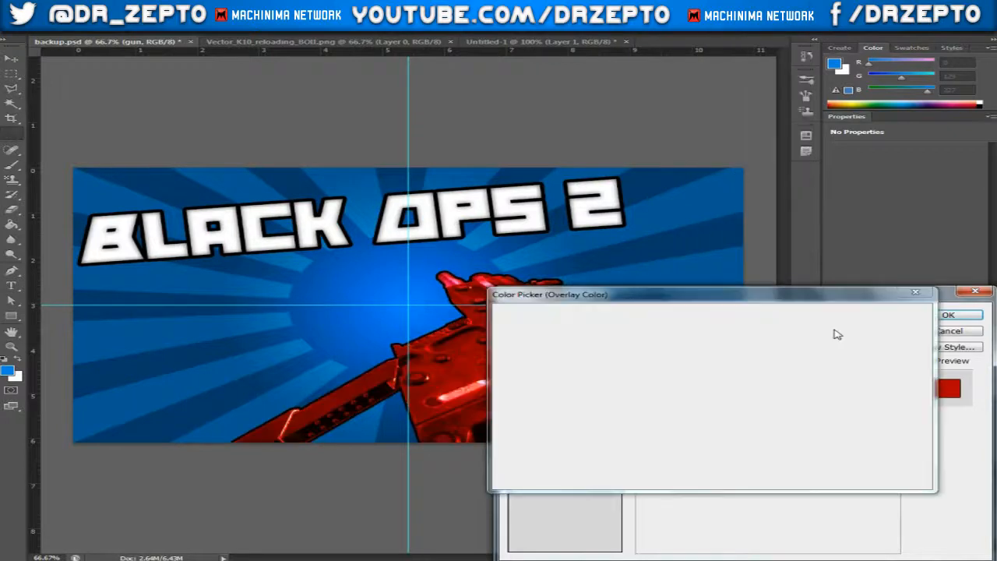
mouse_move(644, 368)
left_mouse_down()
mouse_move(612, 365)
mouse_move(629, 390)
mouse_move(504, 327)
mouse_move(470, 342)
left_mouse_up()
left_click(849, 315)
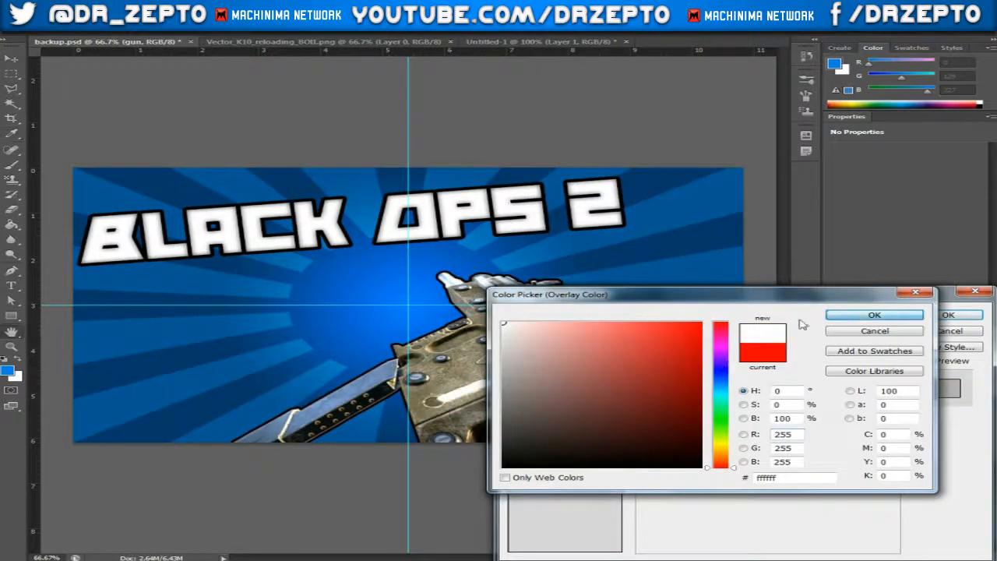
left_click_drag(681, 280, 654, 280)
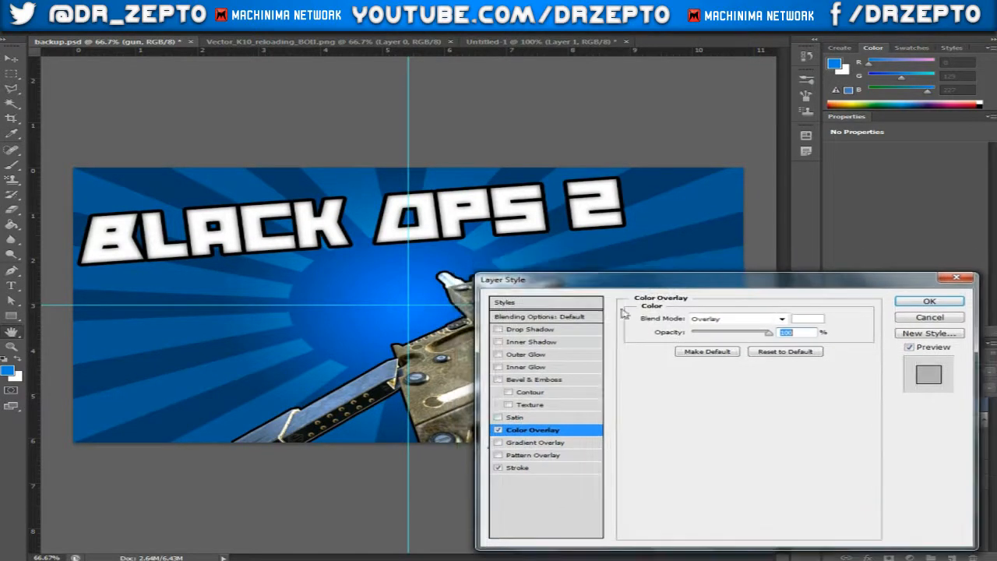
left_click(499, 430)
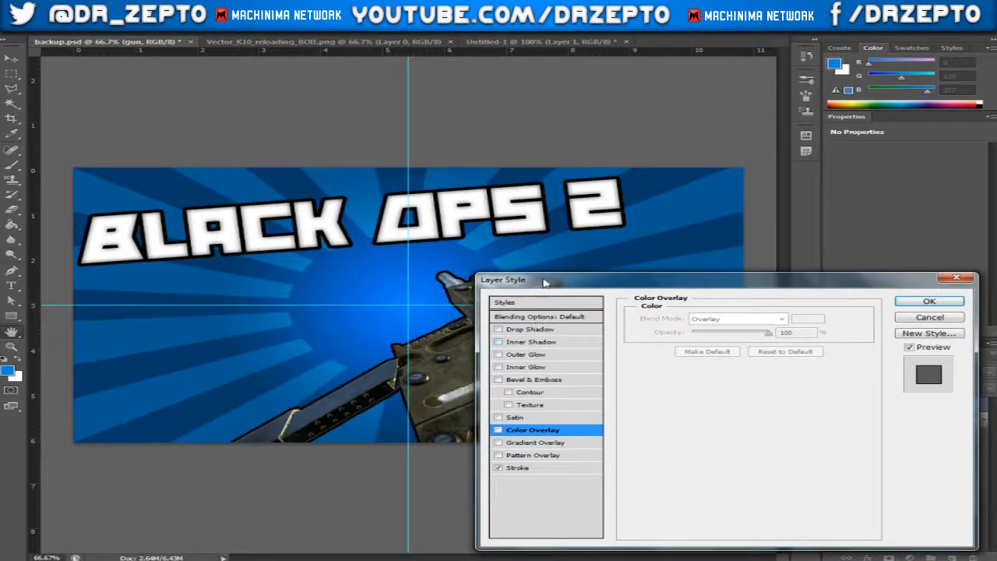
Step: Add a black Multiply Drop Shadow to the gun with 75% opacity, 0 px distance and an increased size, and apply the layer style
mouse_move(541, 281)
left_mouse_down()
mouse_move(575, 560)
mouse_move(554, 351)
mouse_move(567, 258)
mouse_move(550, 287)
left_mouse_up()
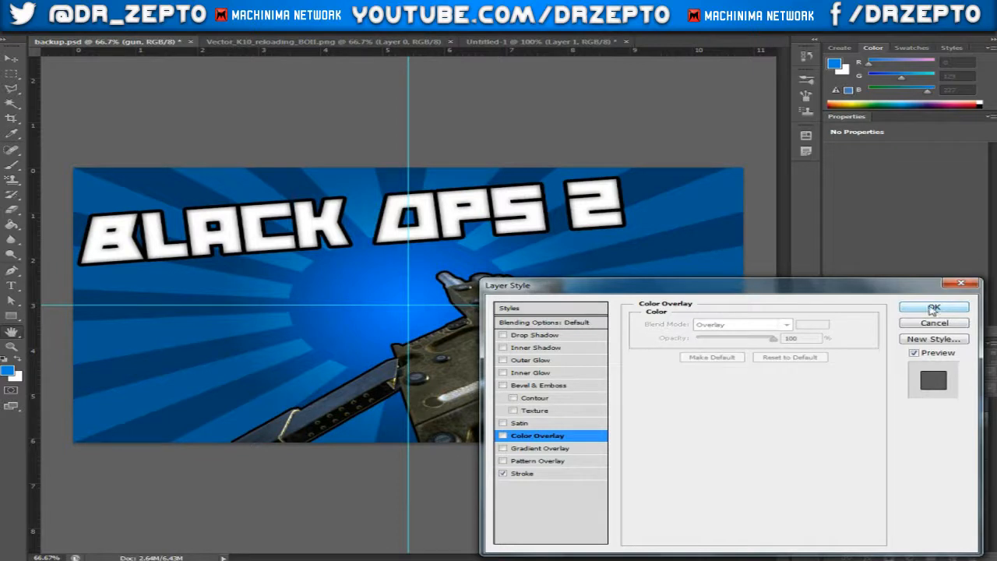
left_click(534, 337)
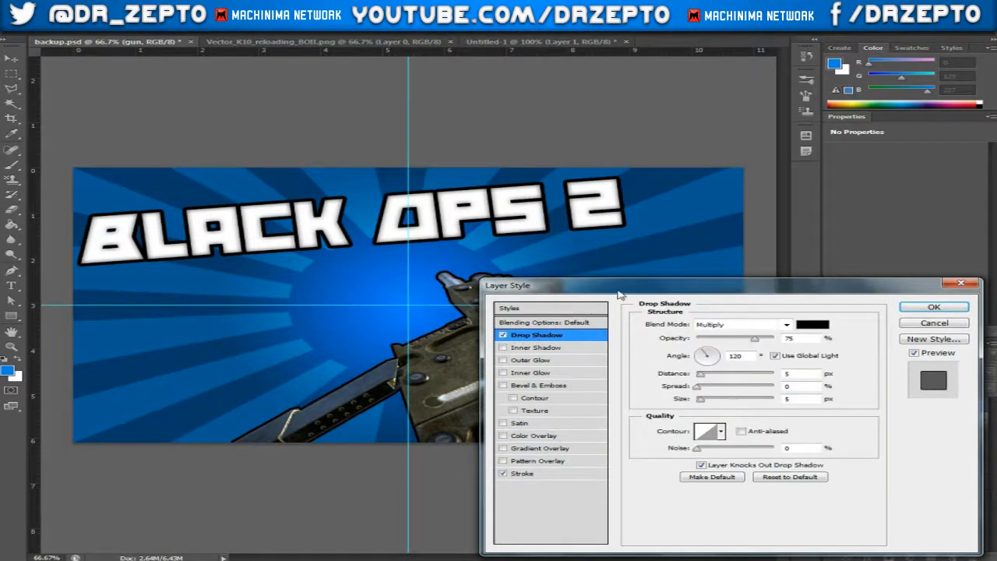
left_click_drag(619, 294, 598, 410)
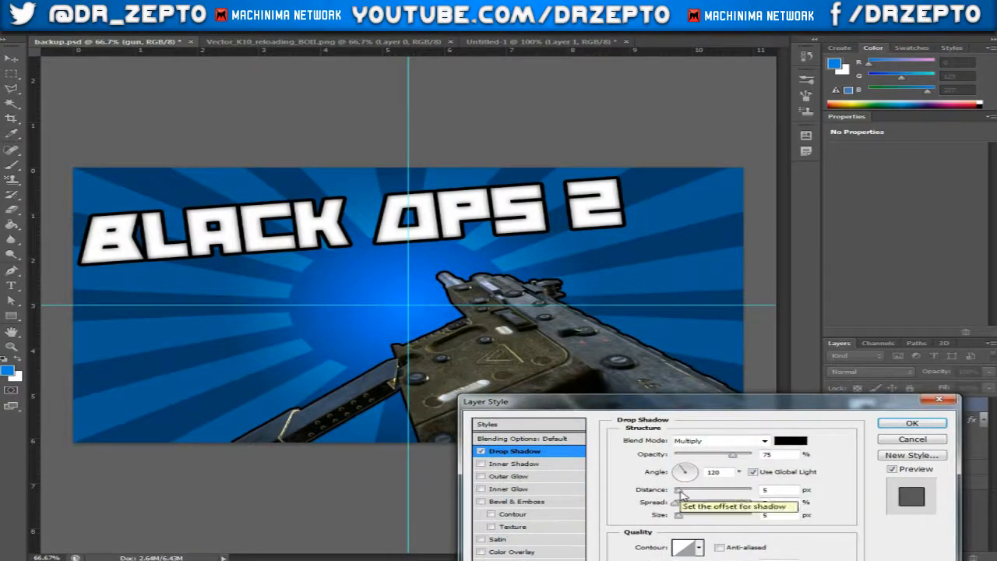
left_click_drag(679, 493, 696, 515)
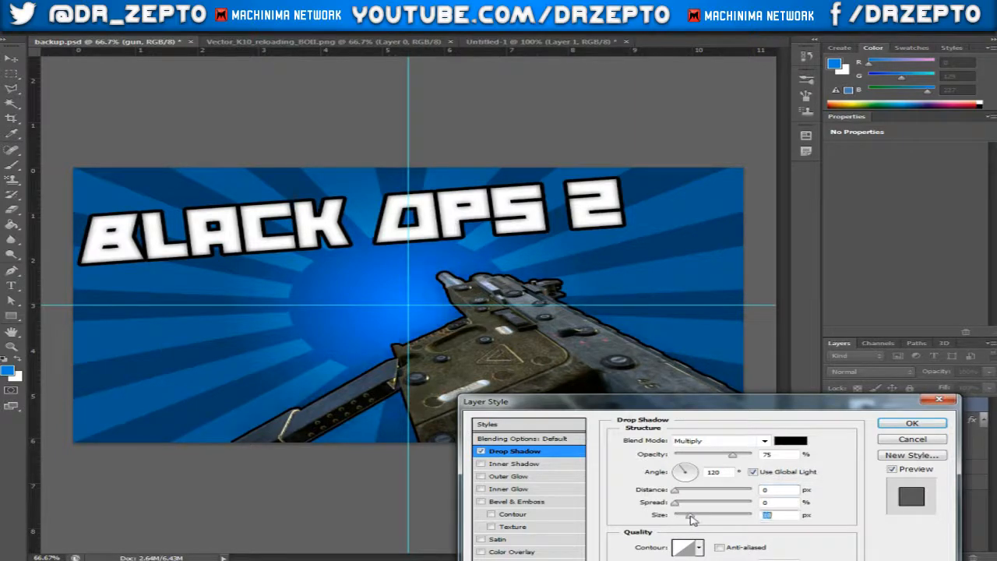
left_click_drag(653, 403, 693, 293)
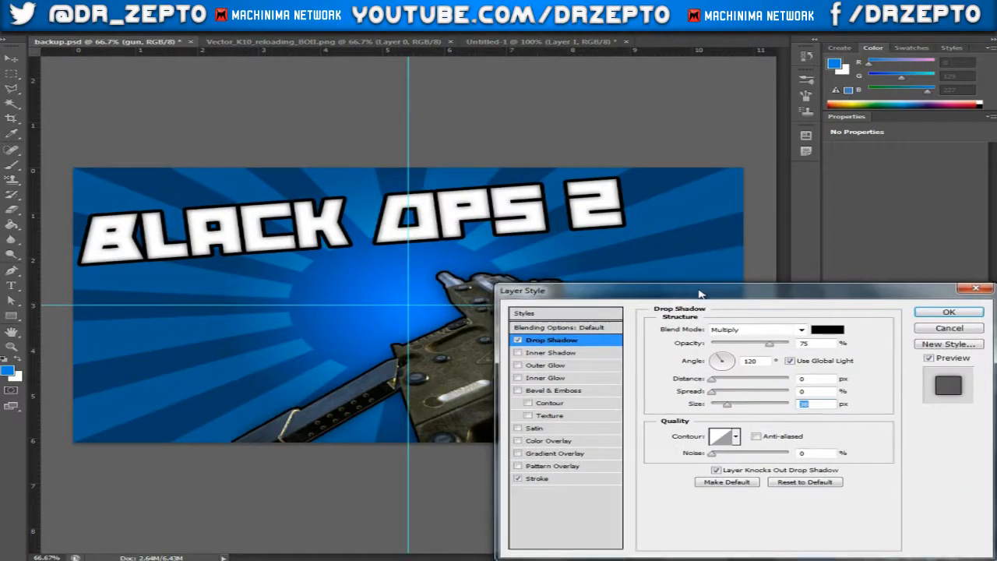
left_click(947, 313)
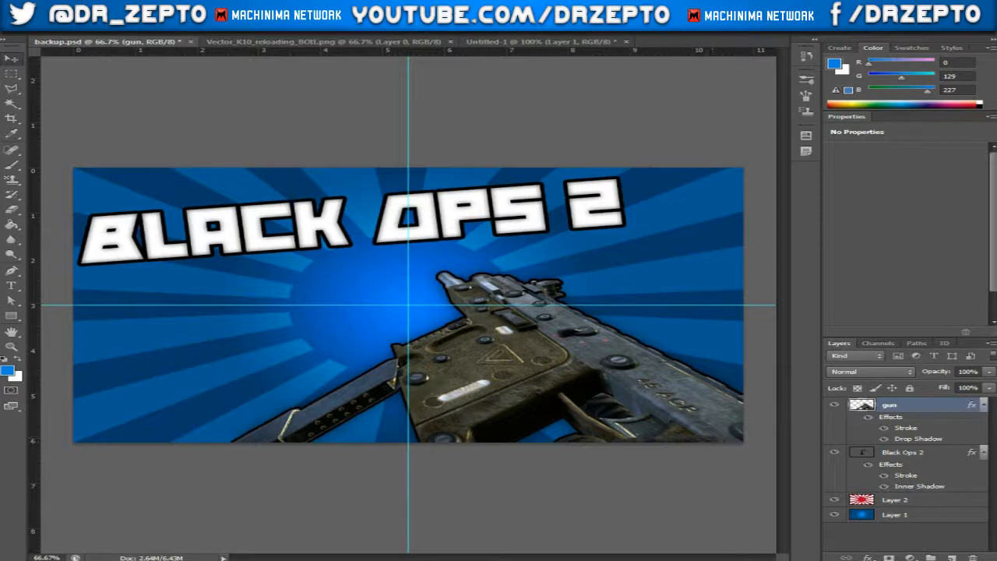
left_click(37, 7)
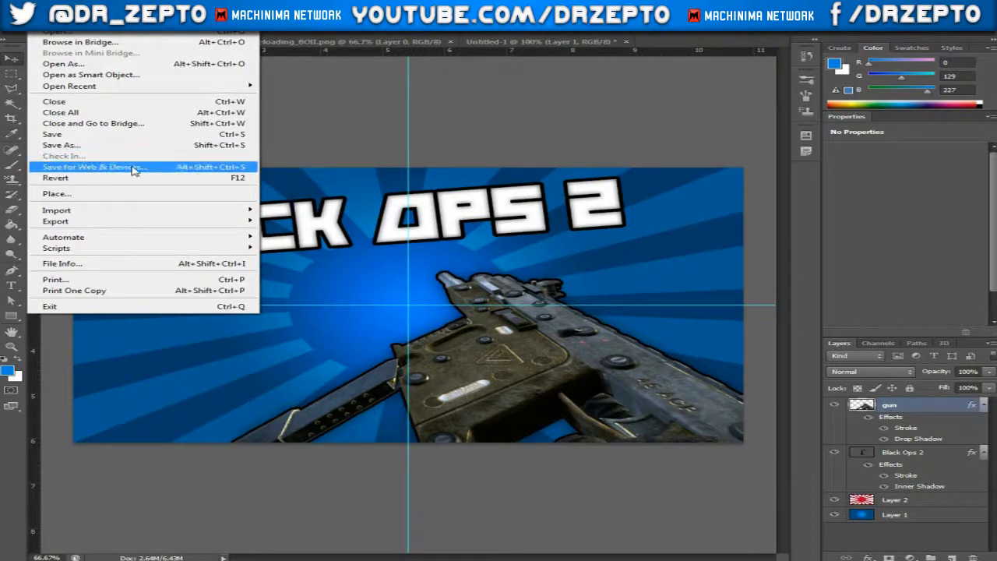
left_click(336, 7)
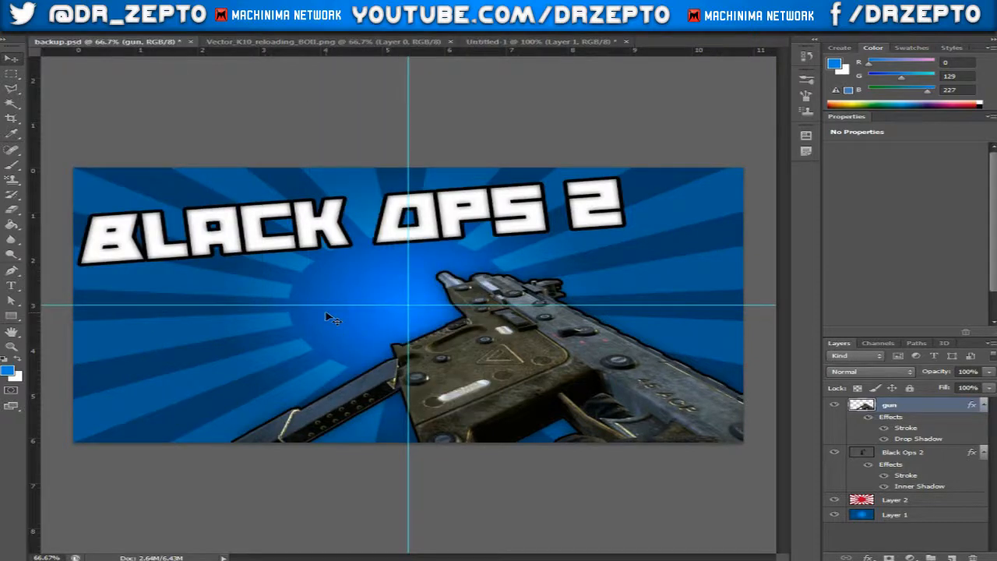